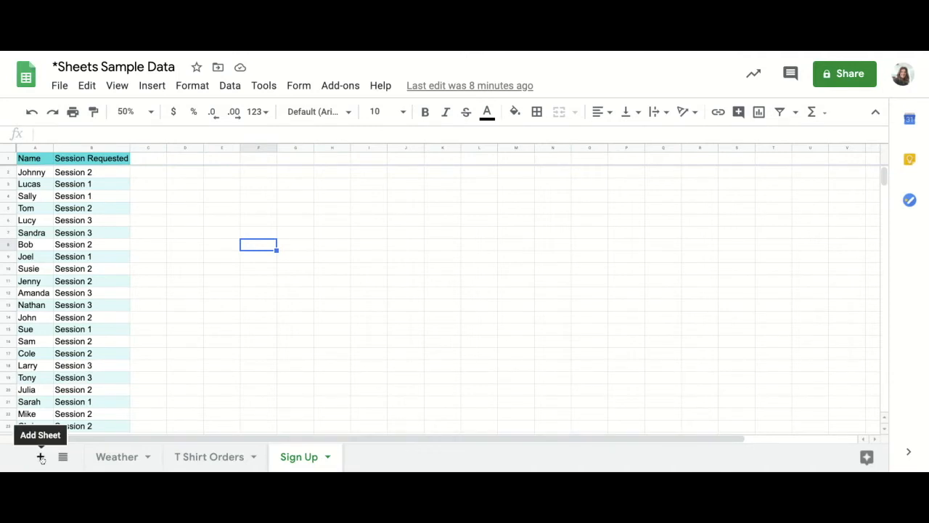
# - Add a new sheet, name it Session 1, and set its zoom to 100%
pyautogui.click(41, 457)
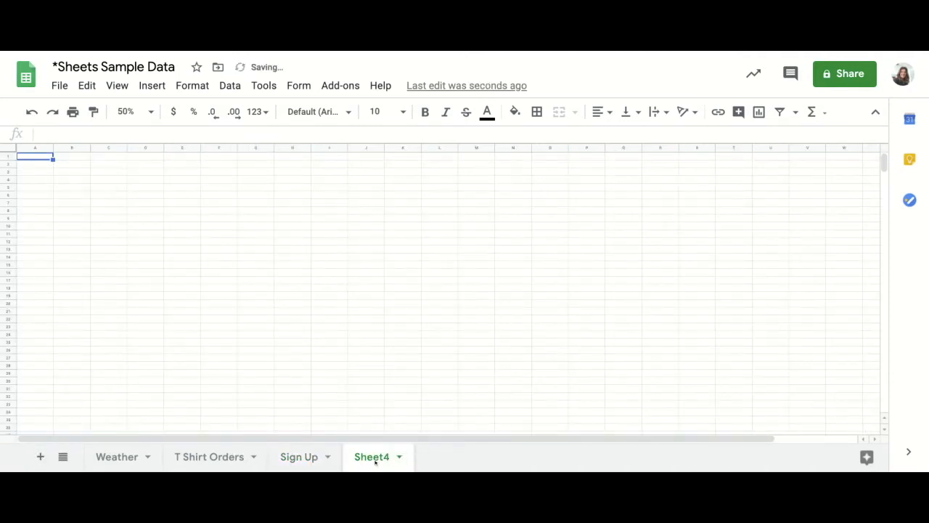
pyautogui.doubleClick(376, 458)
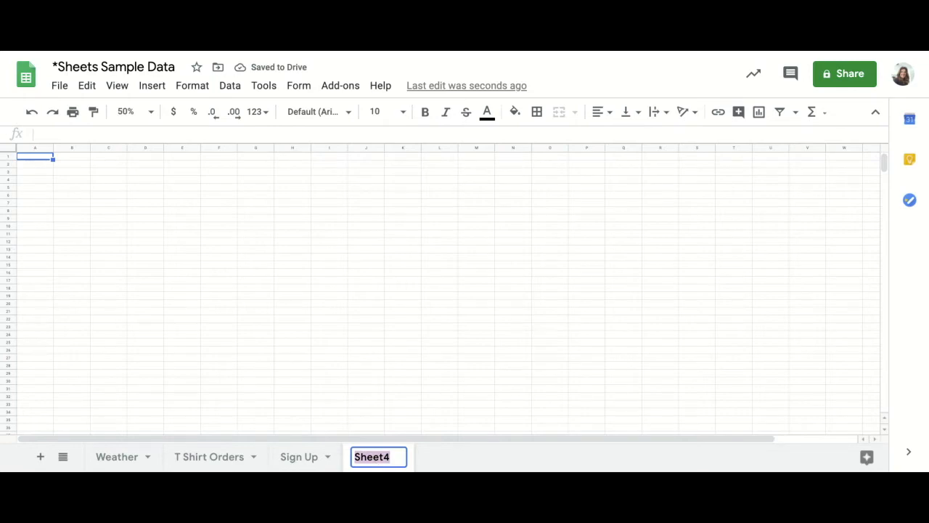
pyautogui.write('Session 1')
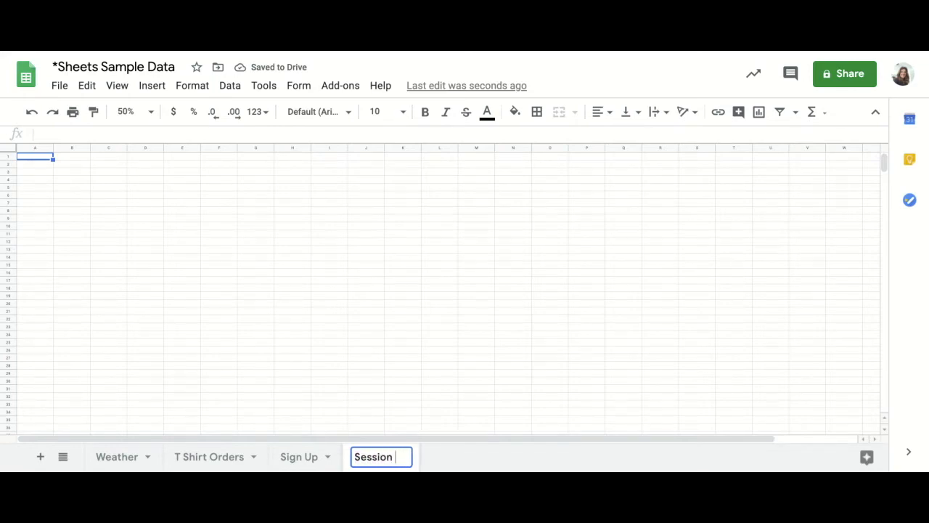
pyautogui.press('Return')
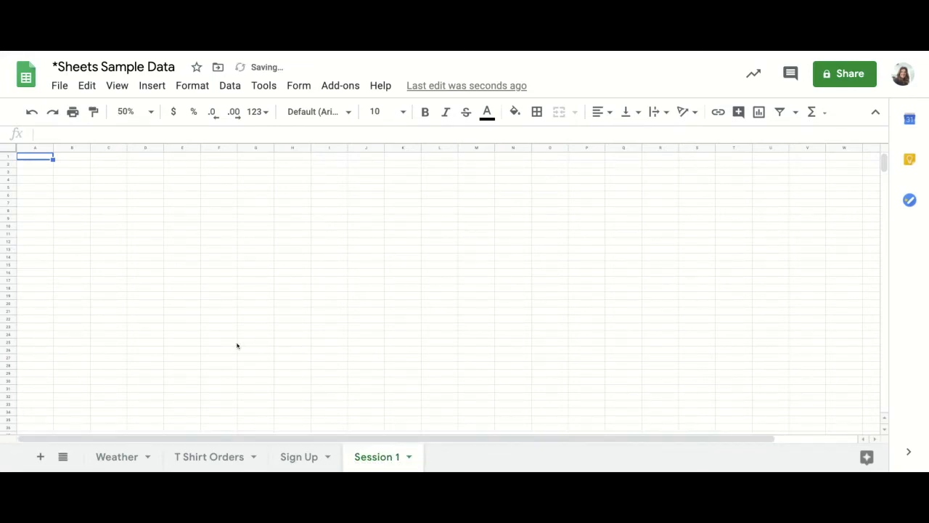
pyautogui.click(150, 111)
pyautogui.click(134, 208)
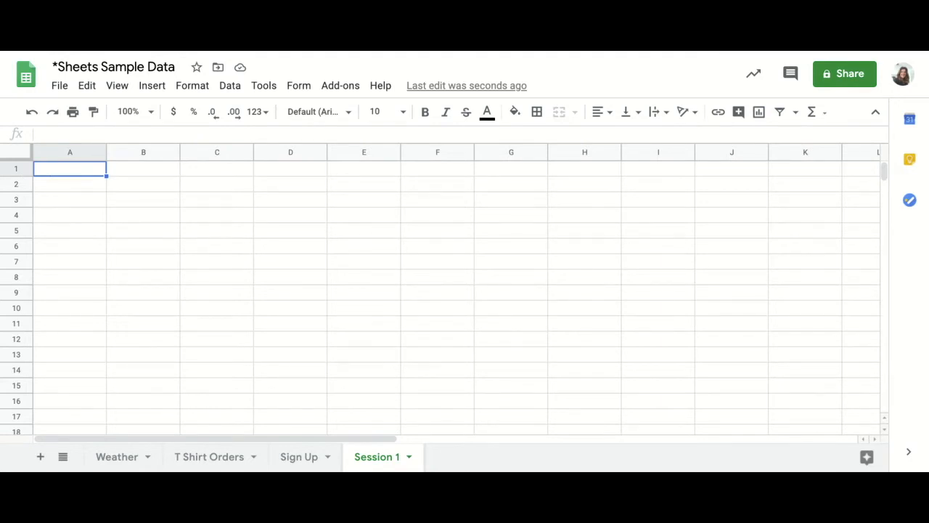
# - Start a QUERY formula in cell A1 of Session 1 with columns A:B of the Sign Up sheet as its data range
pyautogui.write('=')
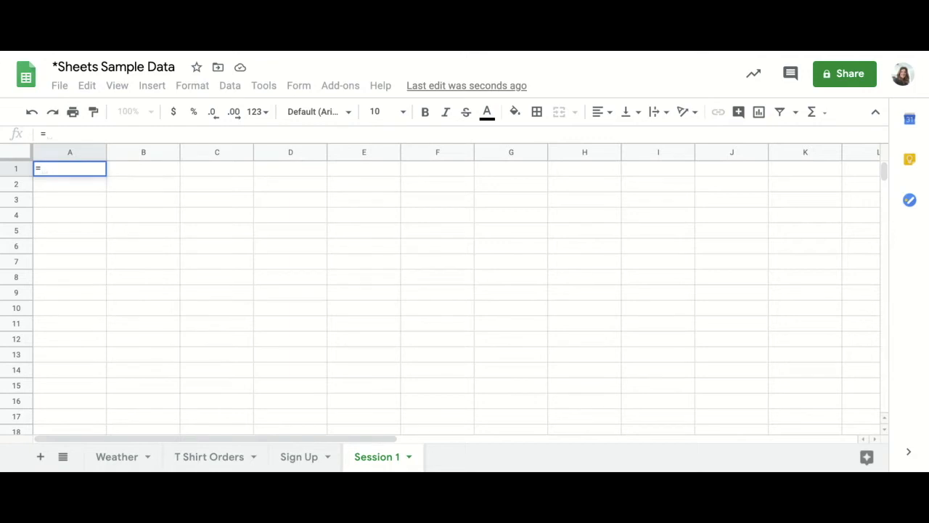
pyautogui.write('query')
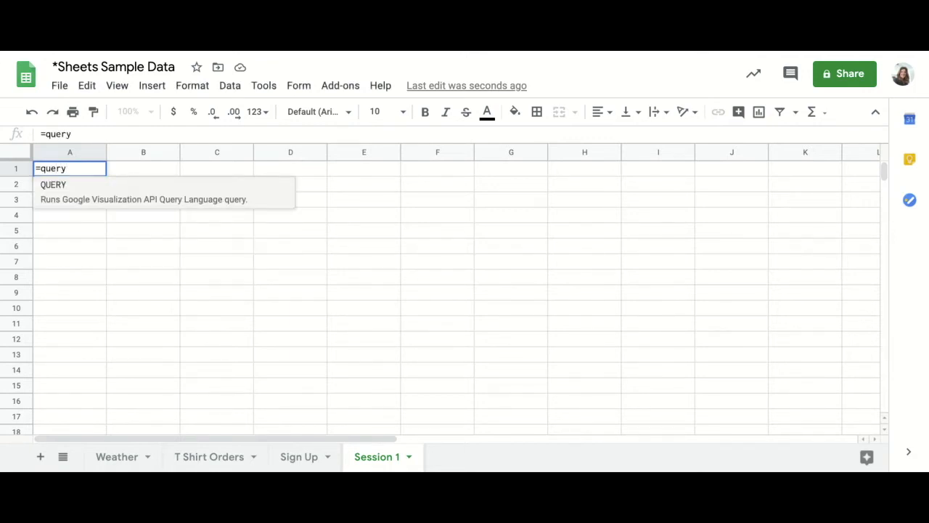
pyautogui.click(53, 185)
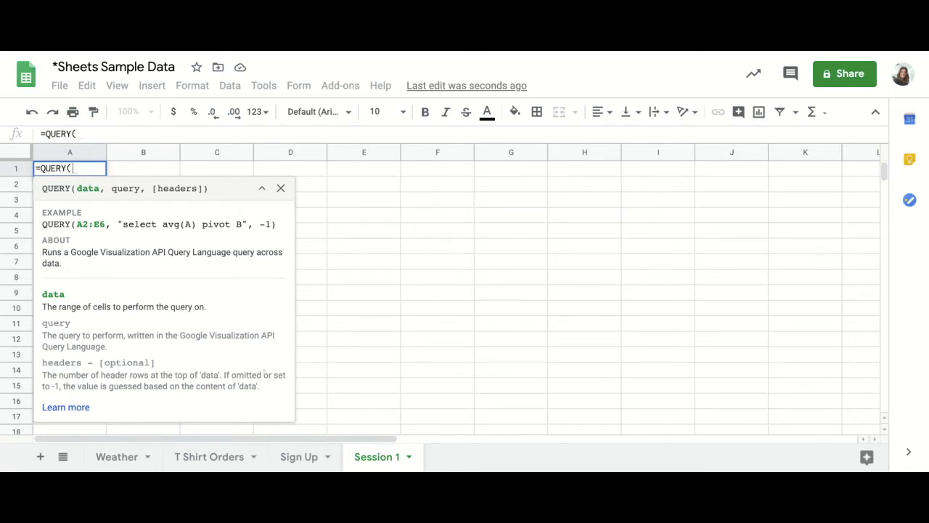
pyautogui.click(303, 461)
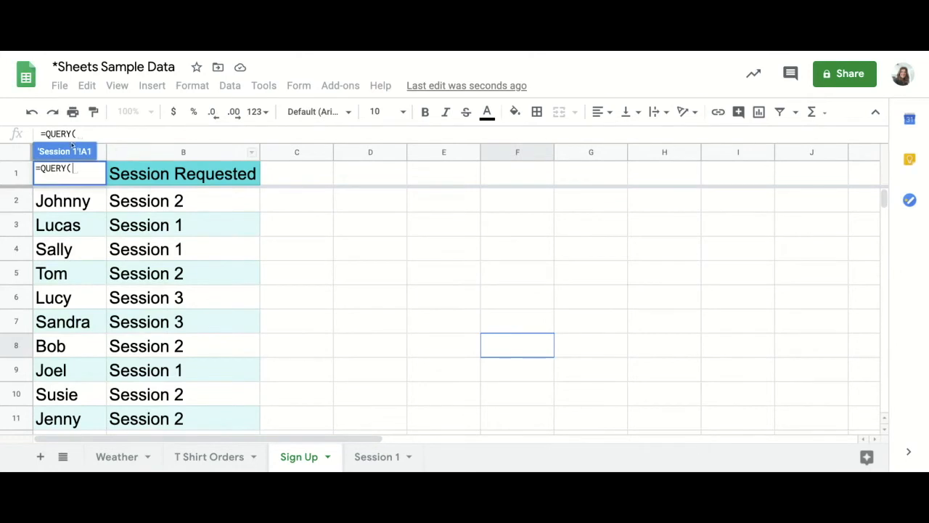
pyautogui.moveTo(102, 152); pyautogui.dragTo(153, 152)
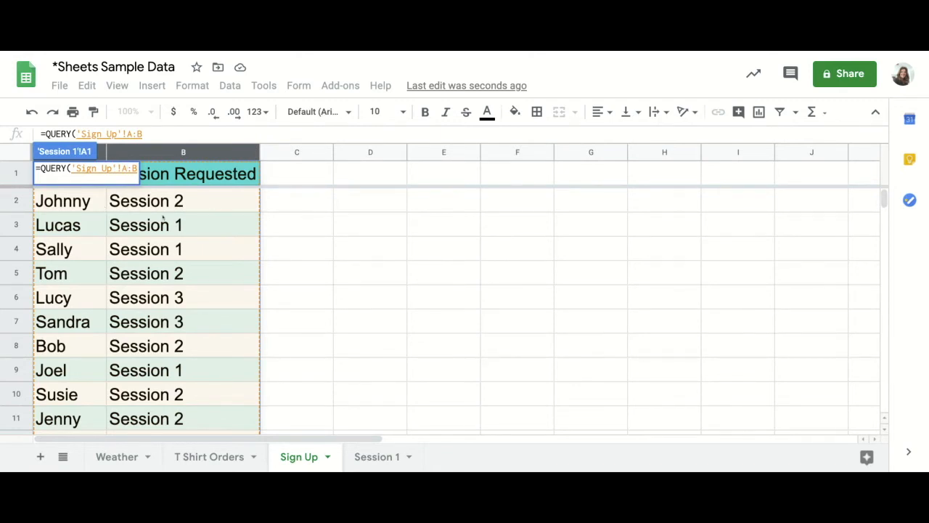
pyautogui.click(379, 457)
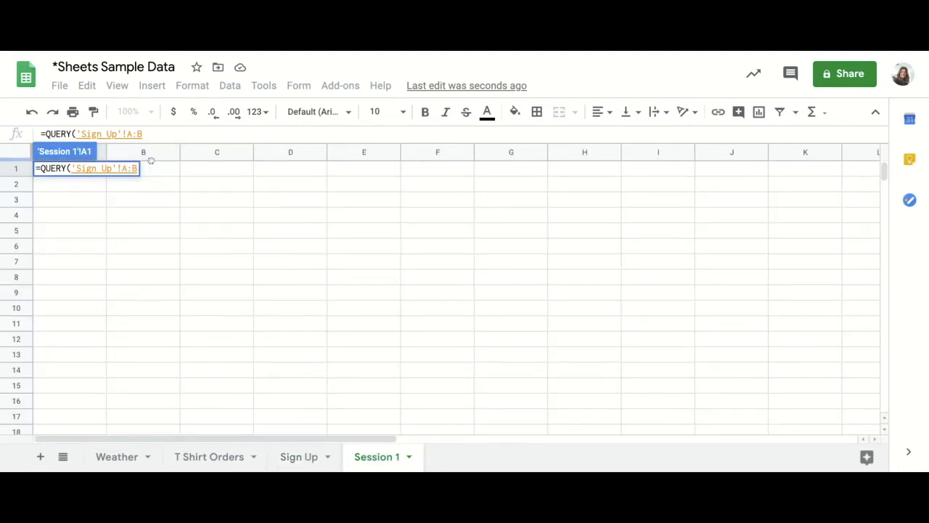
# - Complete the QUERY formula in A1 with the query "select * where B='Session 1'"
pyautogui.write(',')
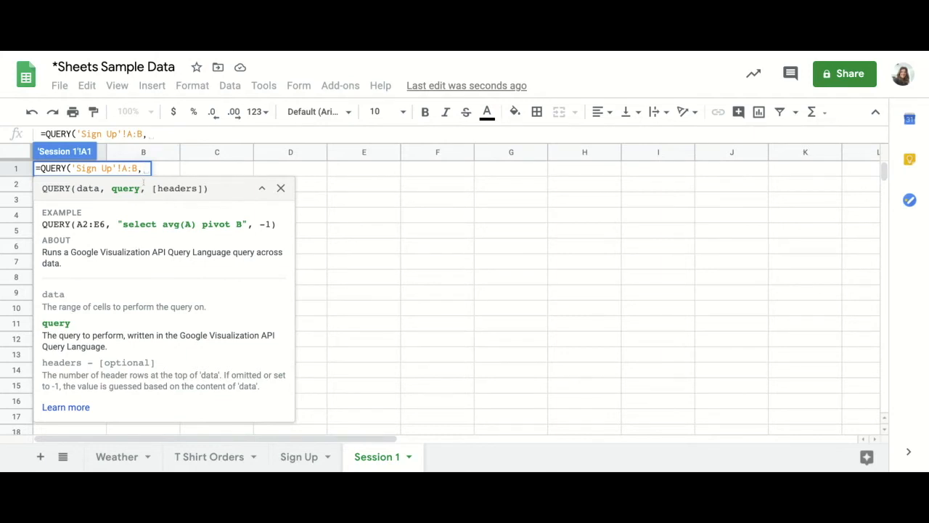
pyautogui.write('"')
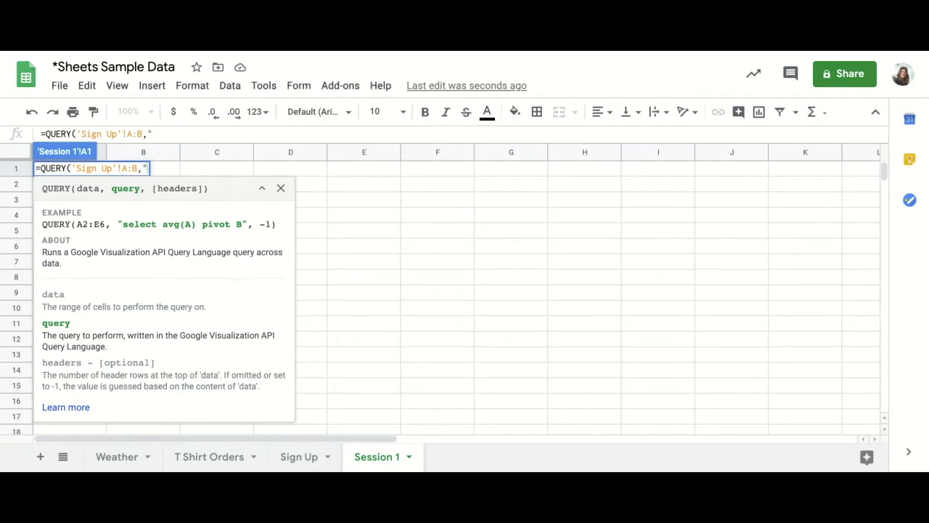
pyautogui.write('select')
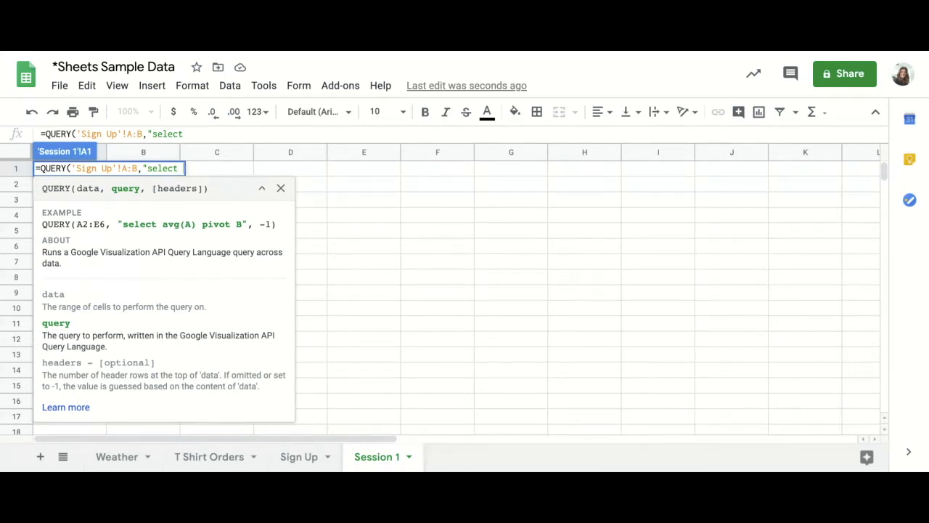
pyautogui.write('*')
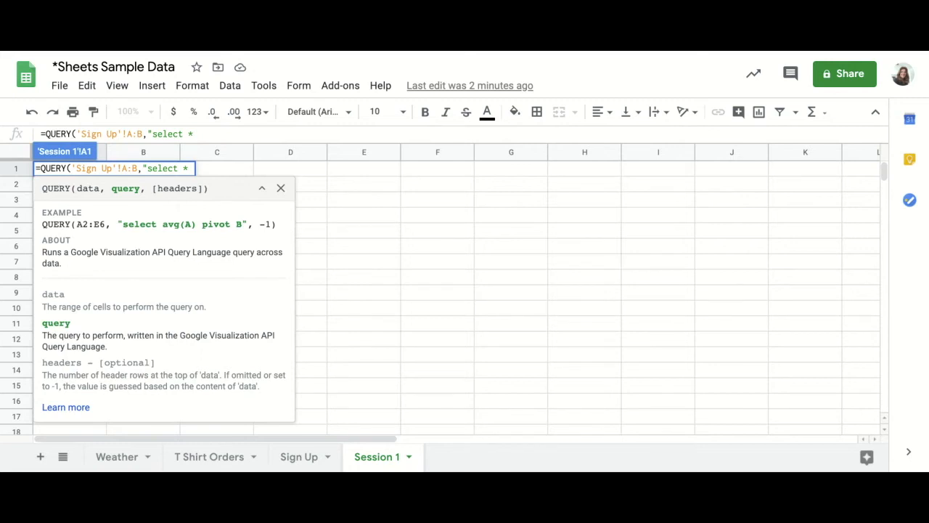
pyautogui.write('where')
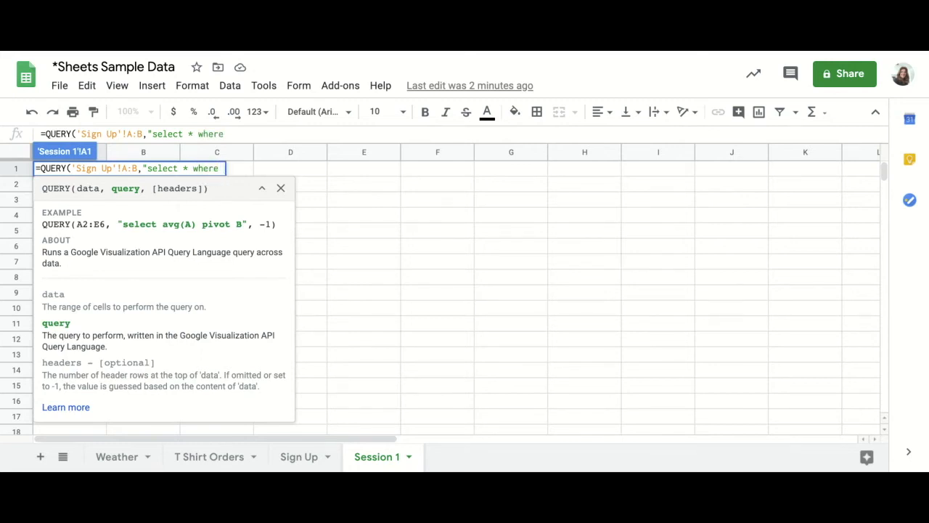
pyautogui.write(" B='Ses")
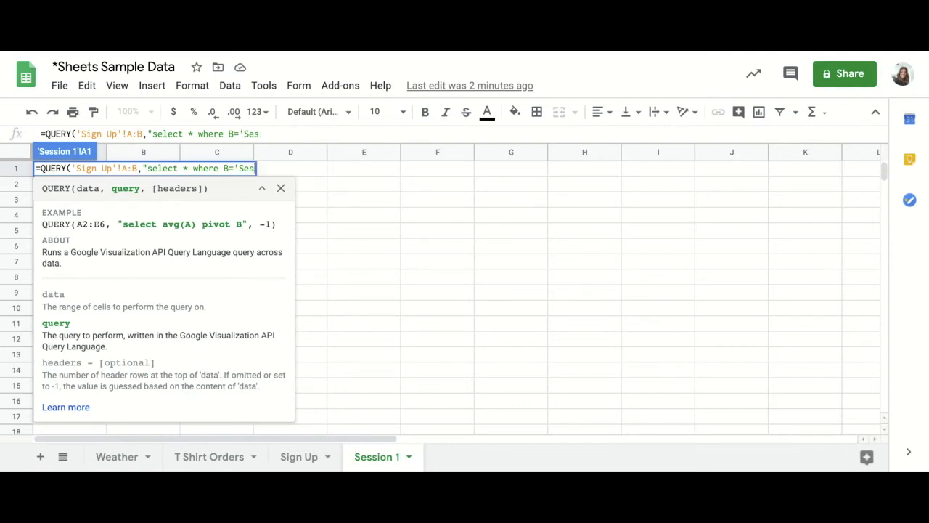
pyautogui.write("sion 1'")
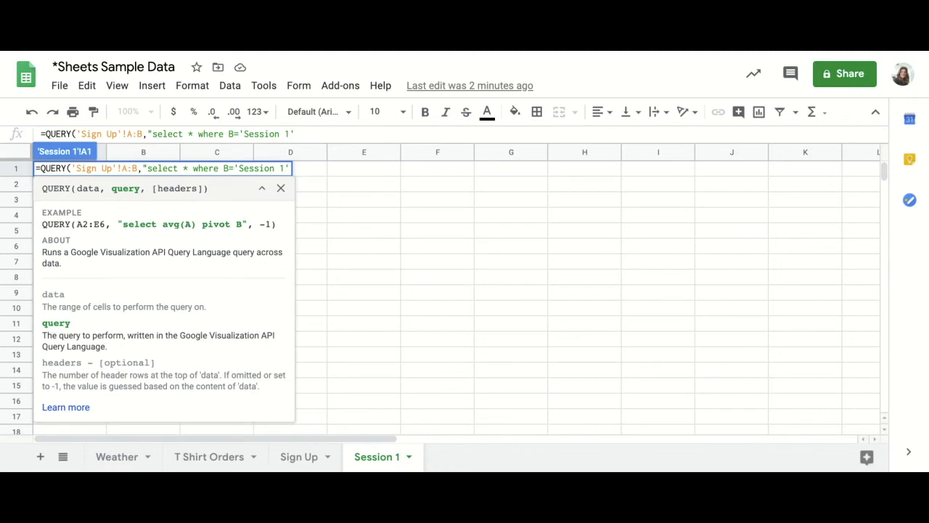
pyautogui.write('"')
pyautogui.press('Return')
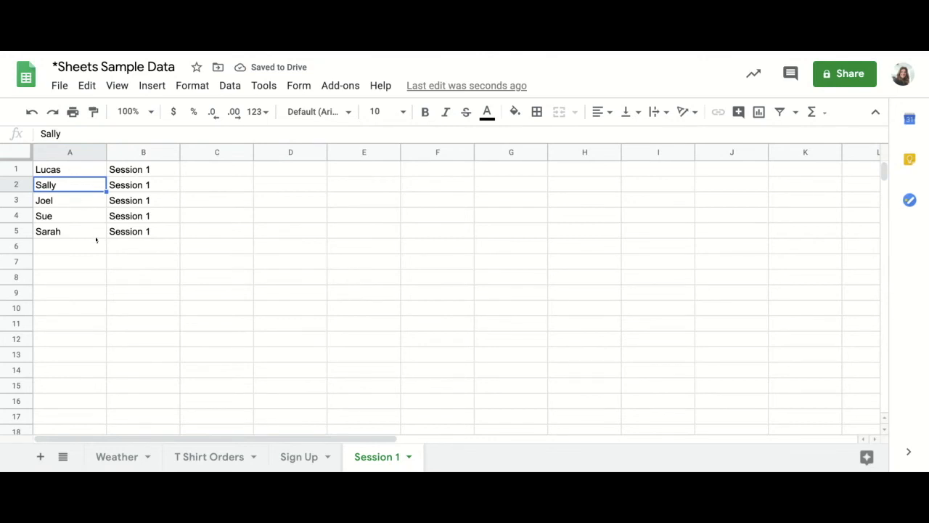
pyautogui.click(80, 174)
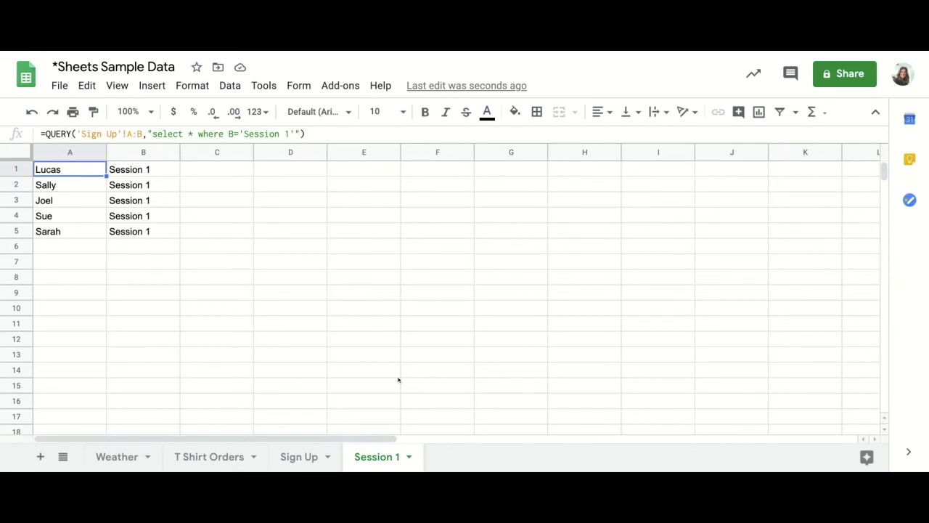
# - Duplicate the Session 1 sheet and rename the copy Session 2
pyautogui.click(410, 458)
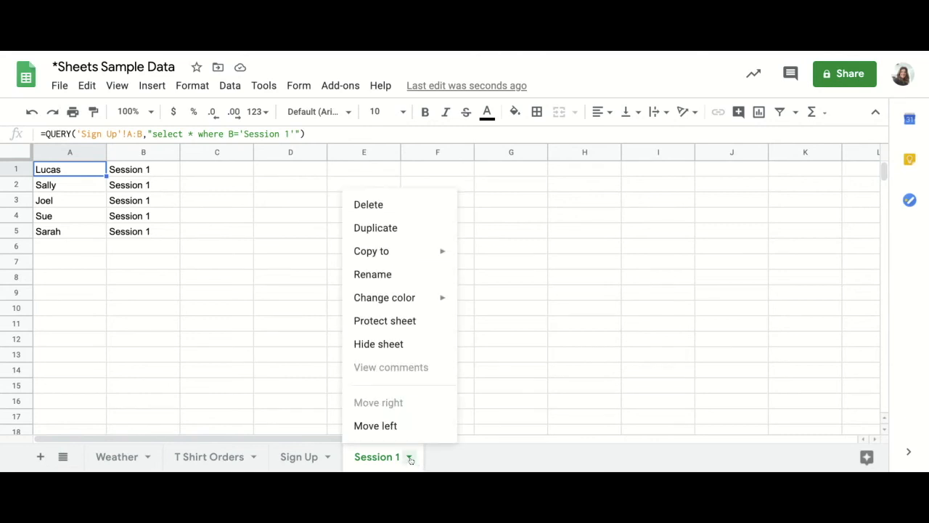
pyautogui.click(375, 228)
pyautogui.doubleClick(480, 457)
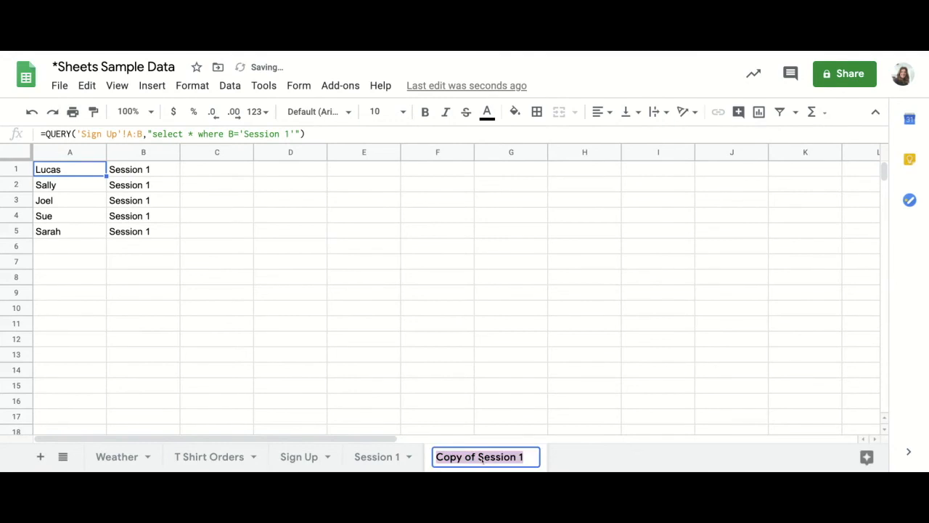
pyautogui.write('Session ')
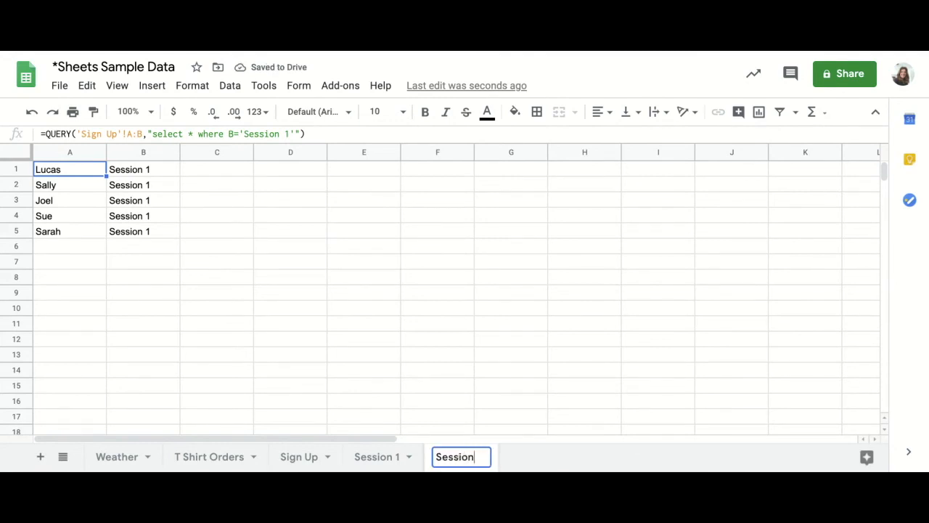
pyautogui.write('2')
pyautogui.press('Return')
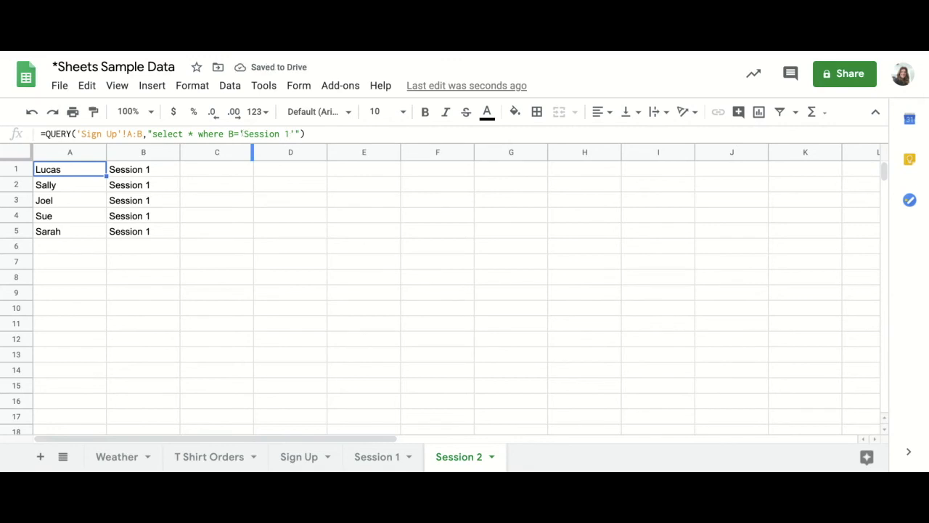
# - Edit the QUERY formula in A1 of the Session 2 sheet to filter column B for 'Session 2'
pyautogui.click(64, 170)
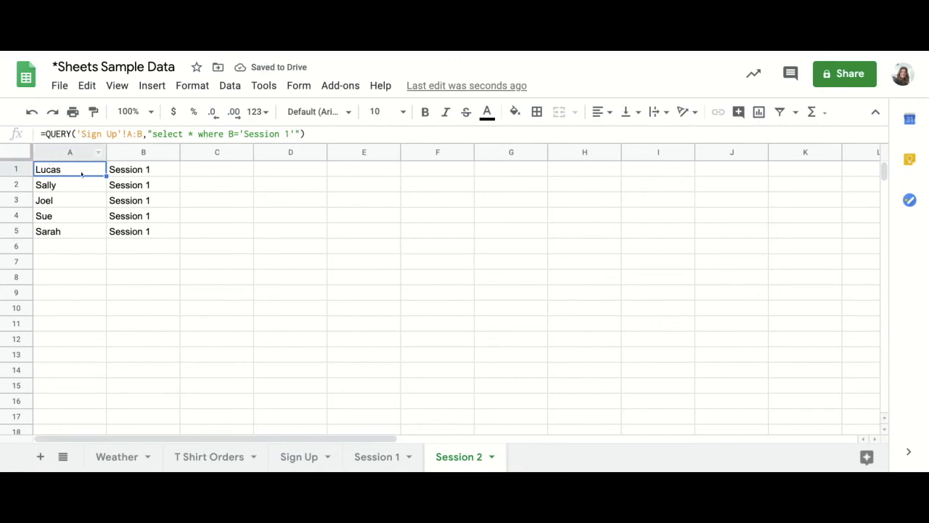
pyautogui.click(286, 133)
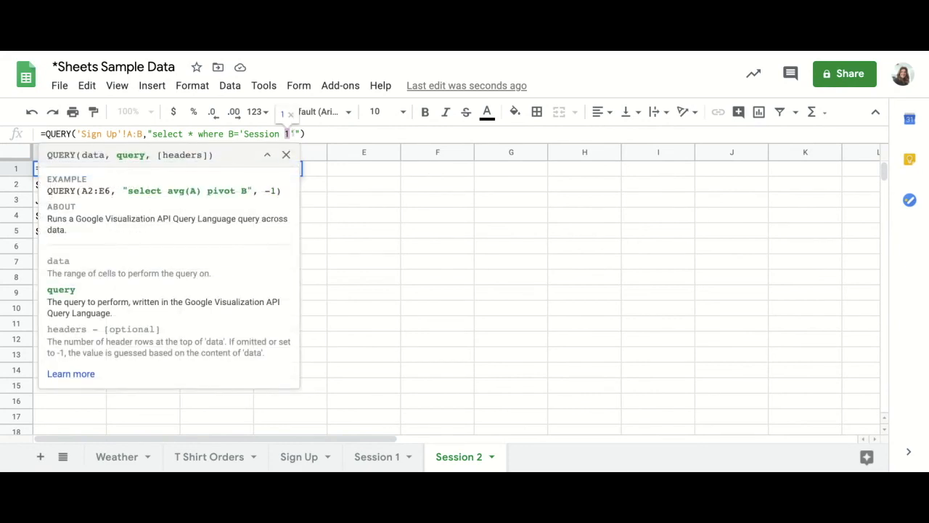
pyautogui.write('2')
pyautogui.press('Return')
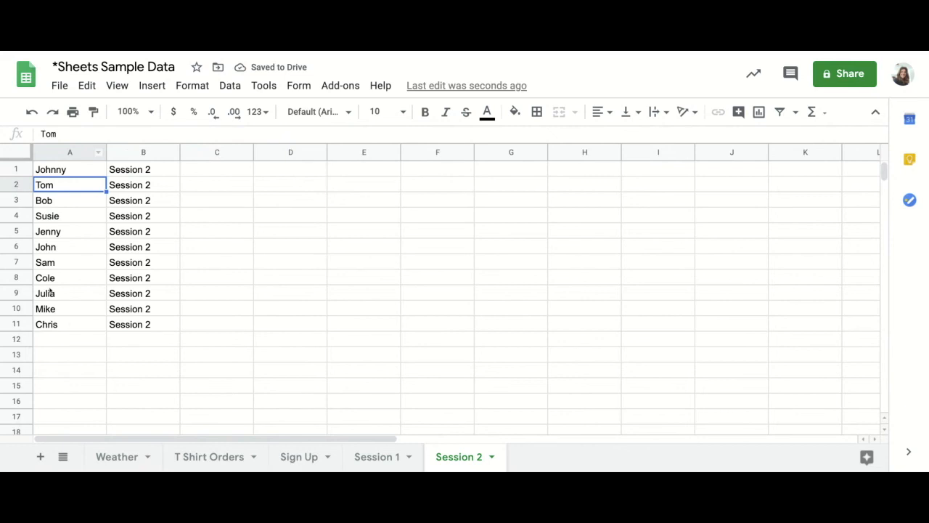
# - Duplicate the Session 2 sheet and rename the copy Session 3
pyautogui.click(497, 459)
pyautogui.click(457, 227)
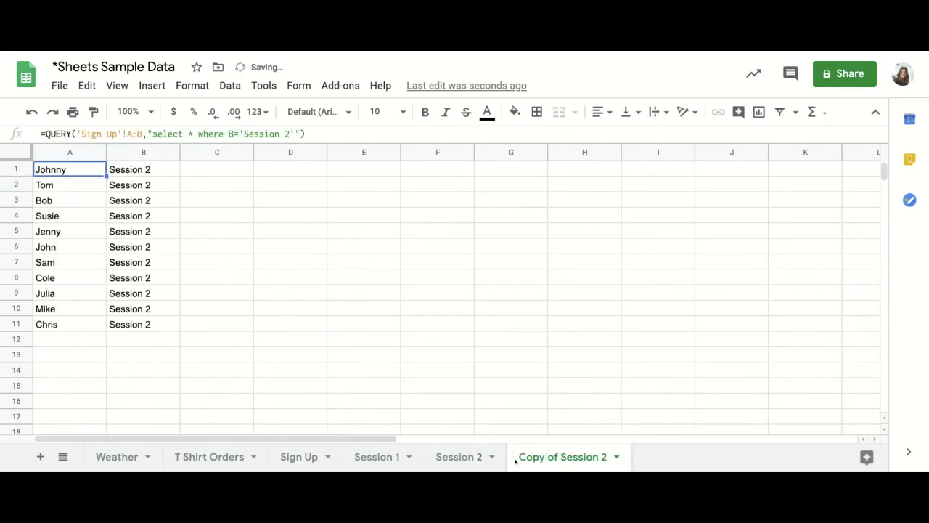
pyautogui.doubleClick(541, 459)
pyautogui.write('Session ')
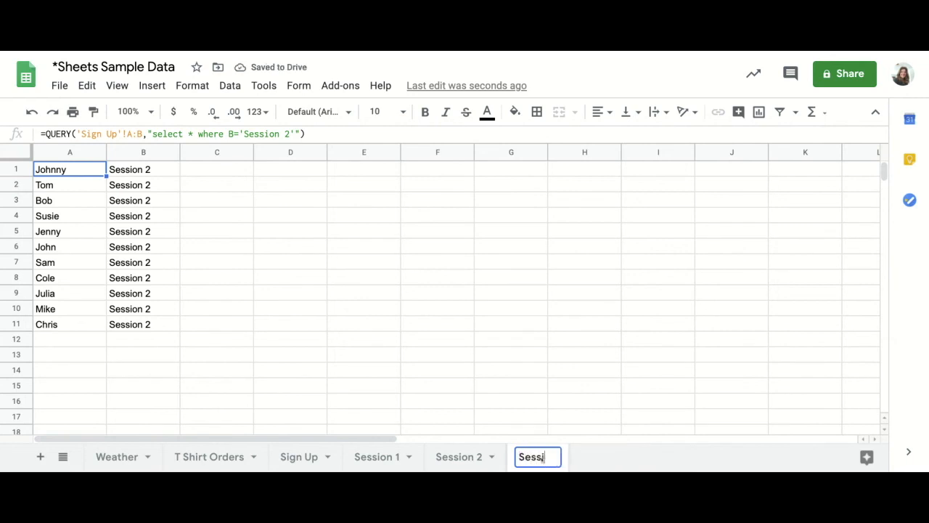
pyautogui.write('3')
pyautogui.press('Return')
# - Edit the QUERY formula in A1 of the Session 3 sheet to filter column B for 'Session 3'
pyautogui.doubleClick(288, 133)
pyautogui.write('3')
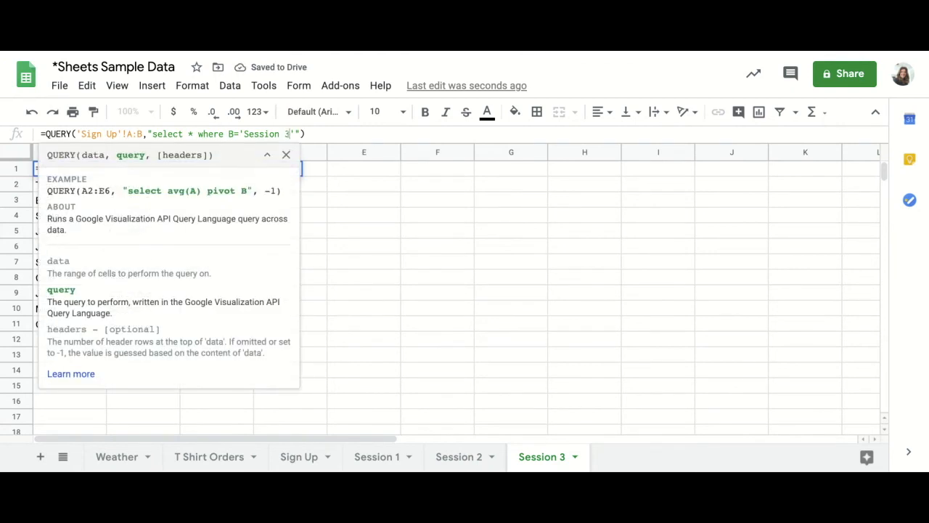
pyautogui.press('Return')
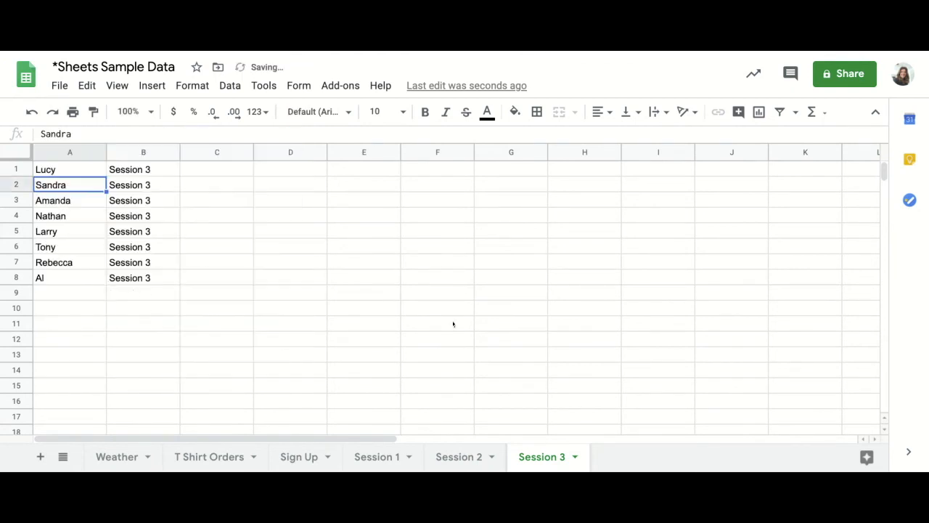
# - Change the requested session in cell B2 of the Sign Up sheet to Session 3, and check the Session 3 sheet
pyautogui.click(320, 459)
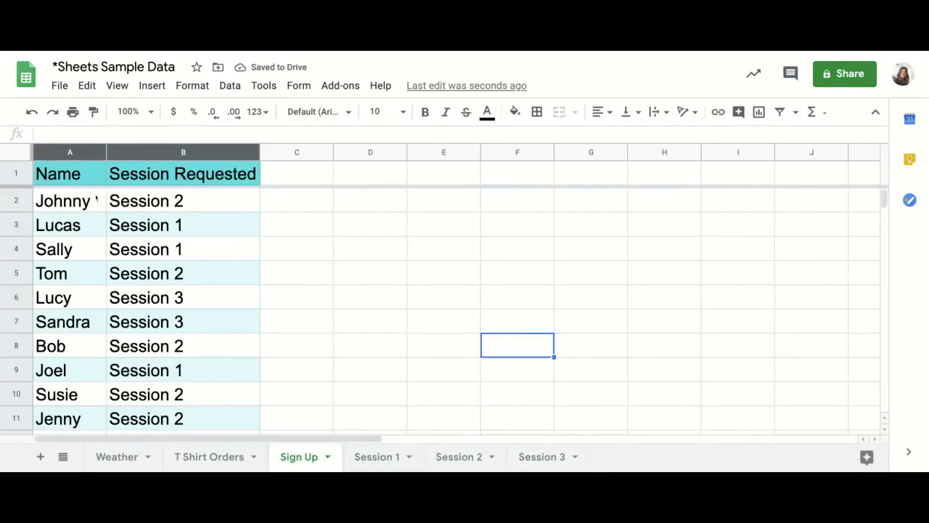
pyautogui.doubleClick(186, 201)
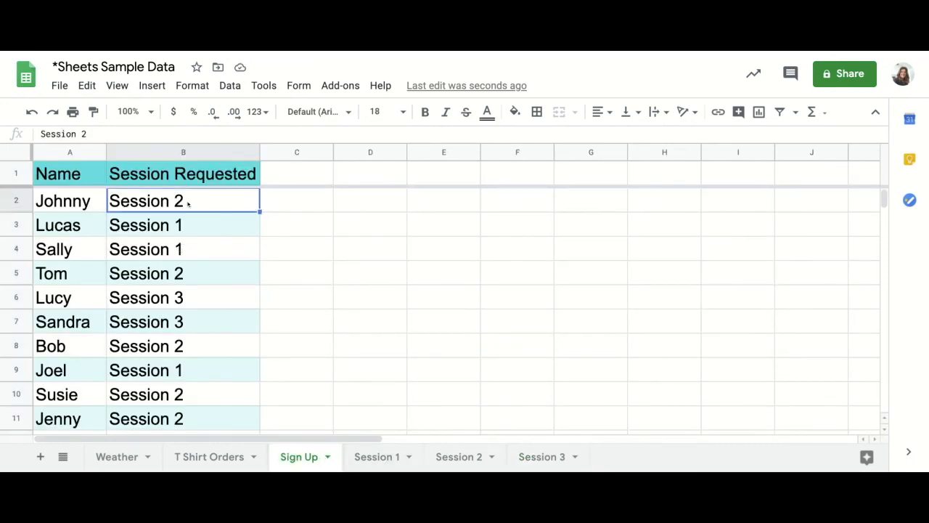
pyautogui.doubleClick(180, 201)
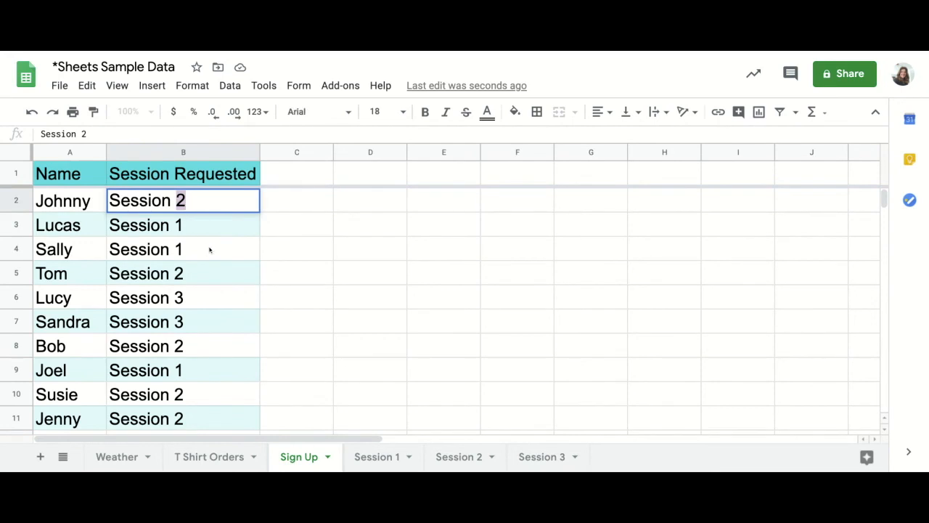
pyautogui.write('3')
pyautogui.click(535, 456)
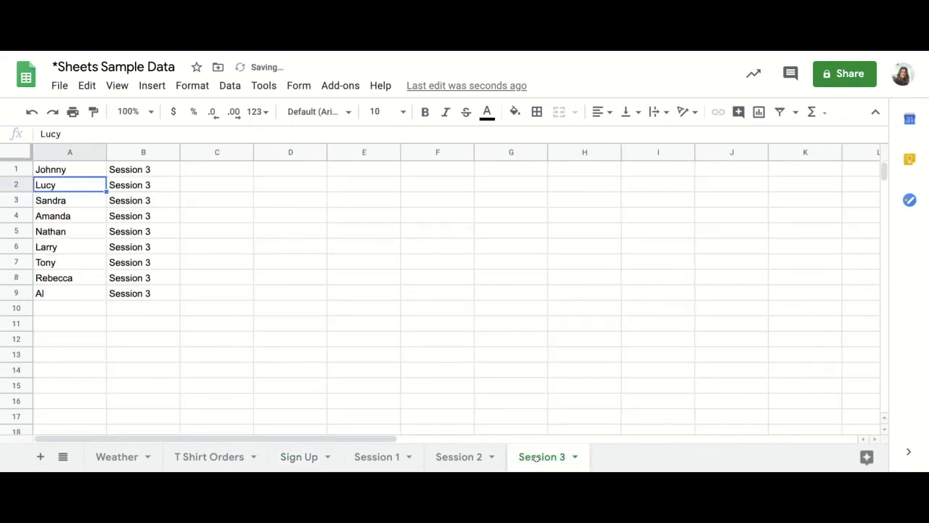